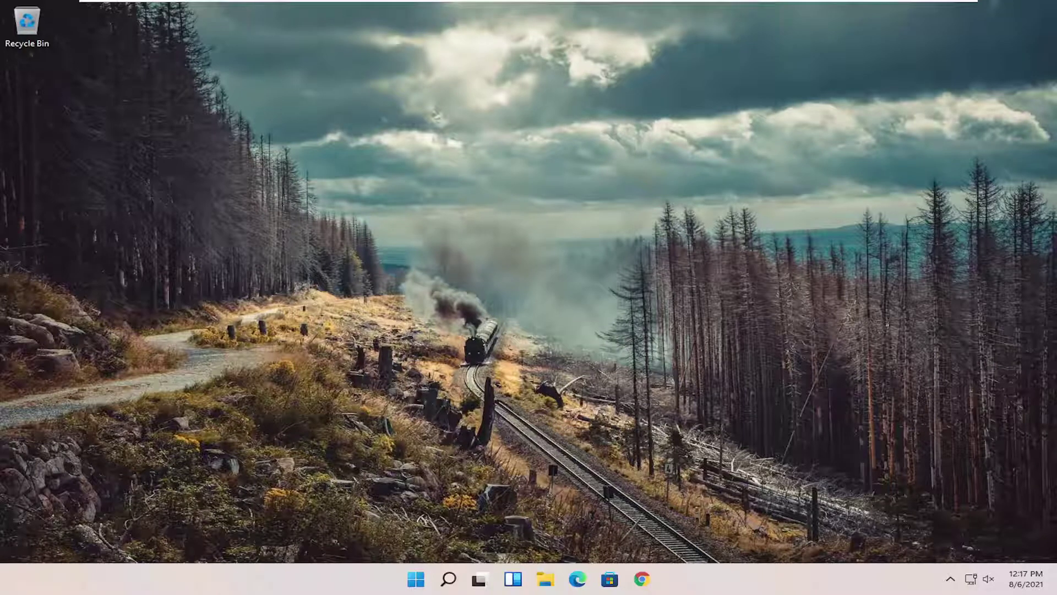
Search for cmd and run Command Prompt as administrator
click(450, 582)
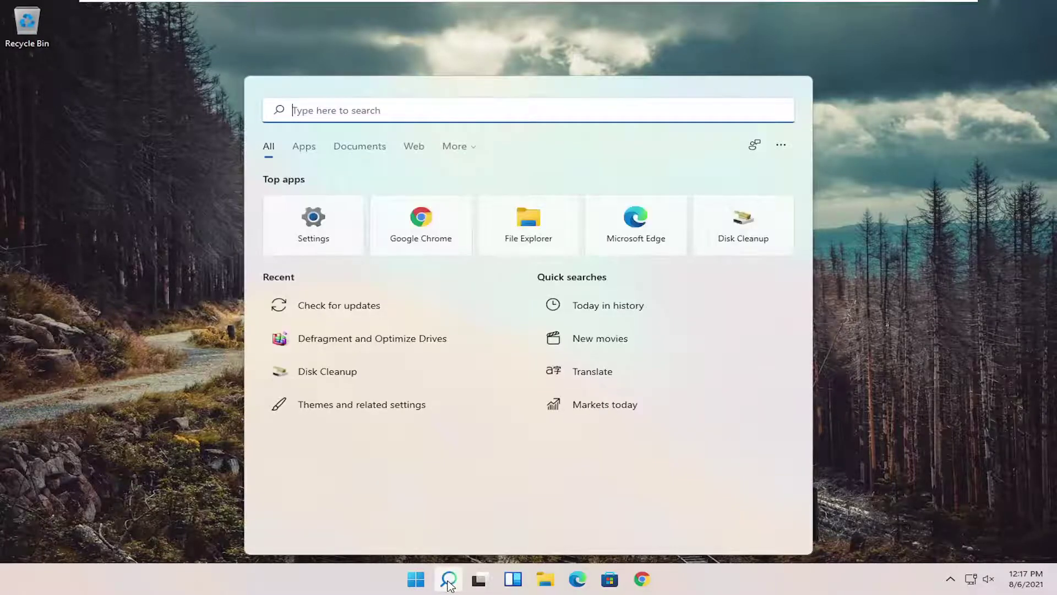
text(cmd)
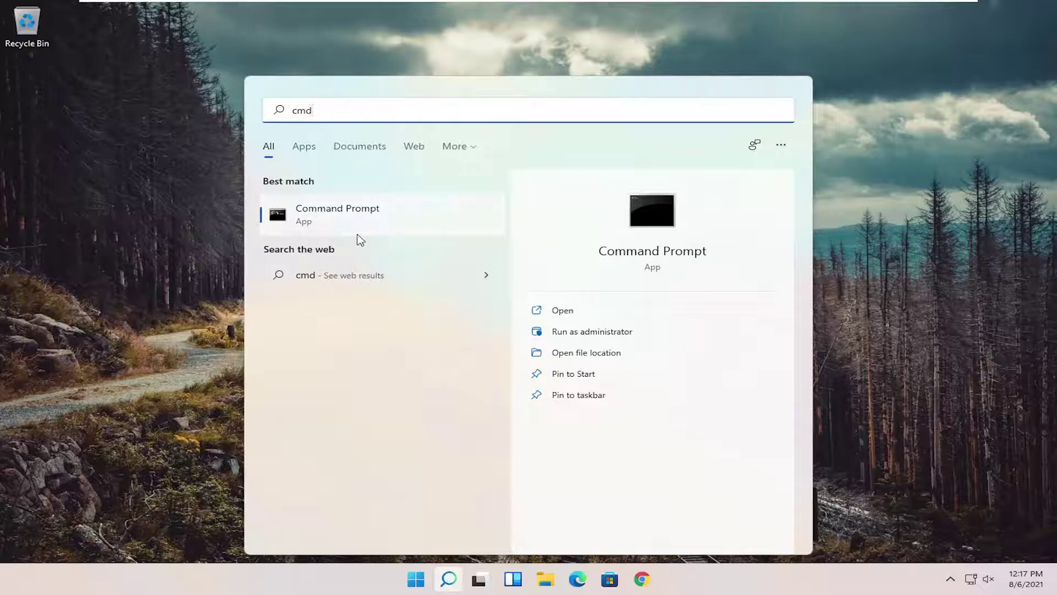
right_click(327, 224)
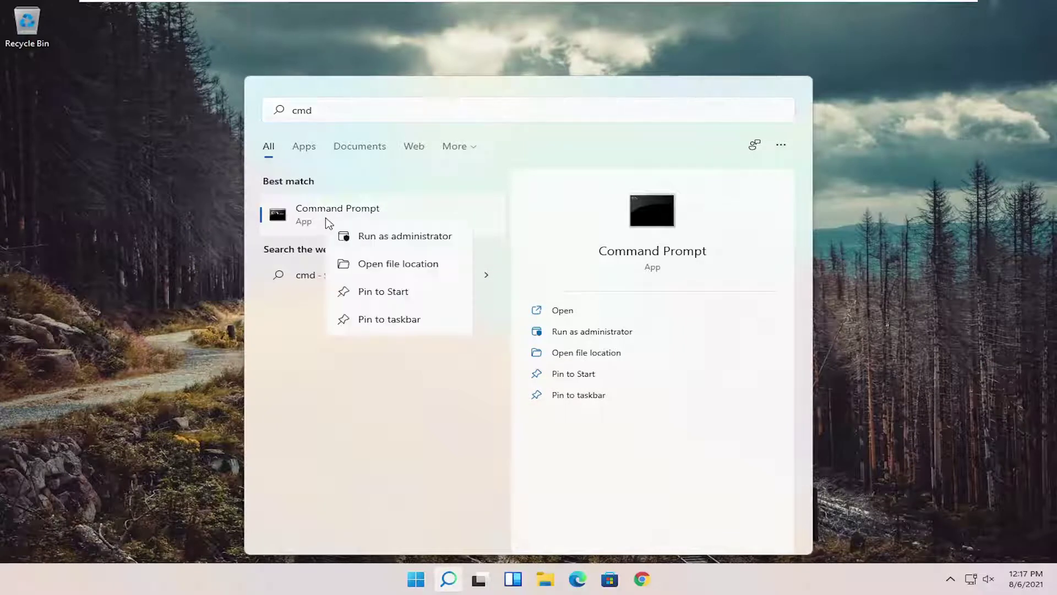
click(369, 238)
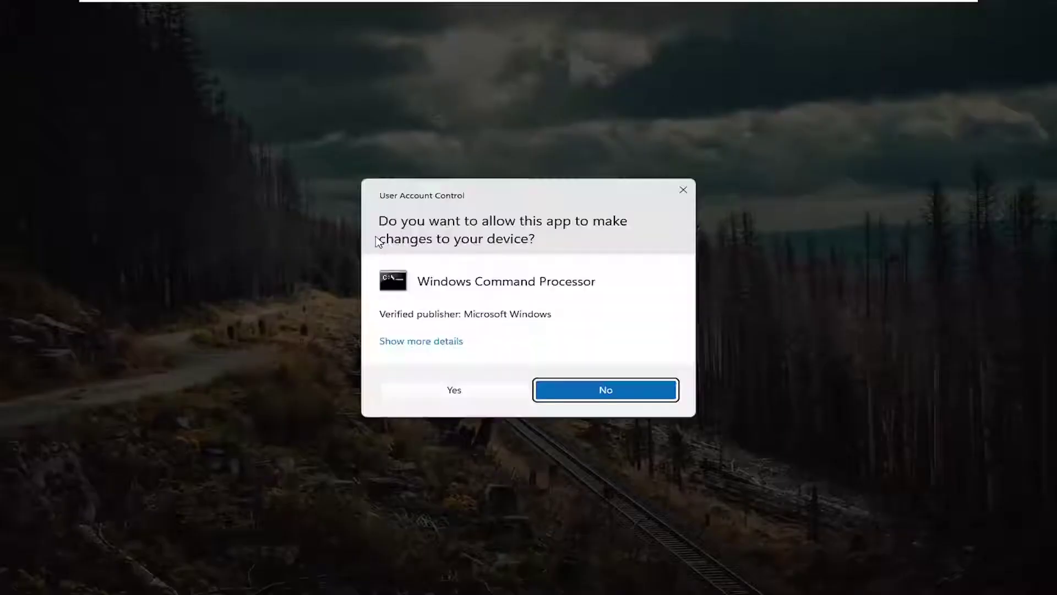
Approve the UAC prompt, centre the administrator Command Prompt window, and enter sfc /scannow
click(461, 391)
drag(359, 54, 487, 88)
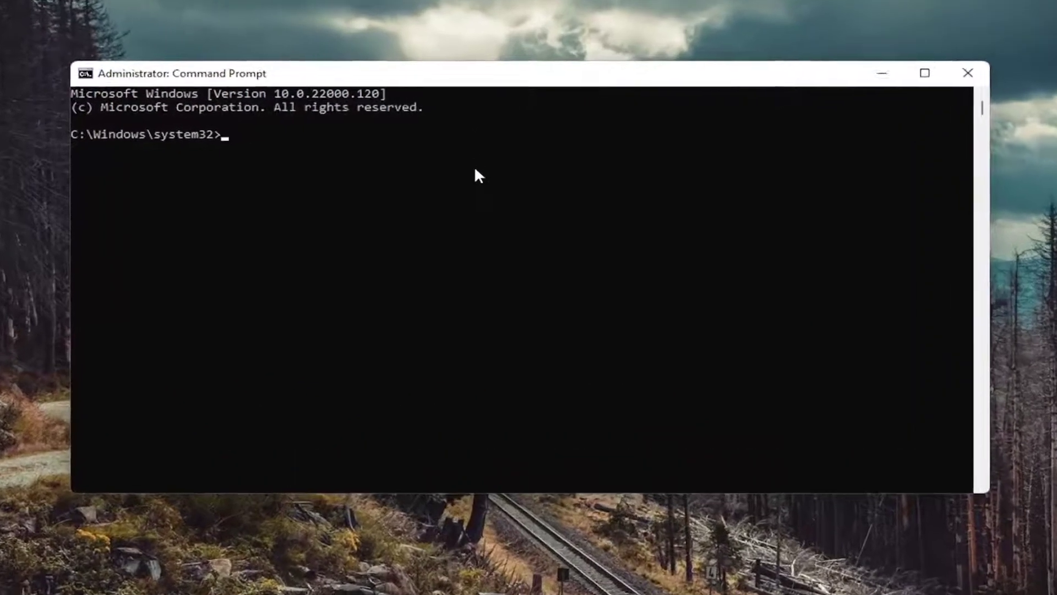
text(sfc)
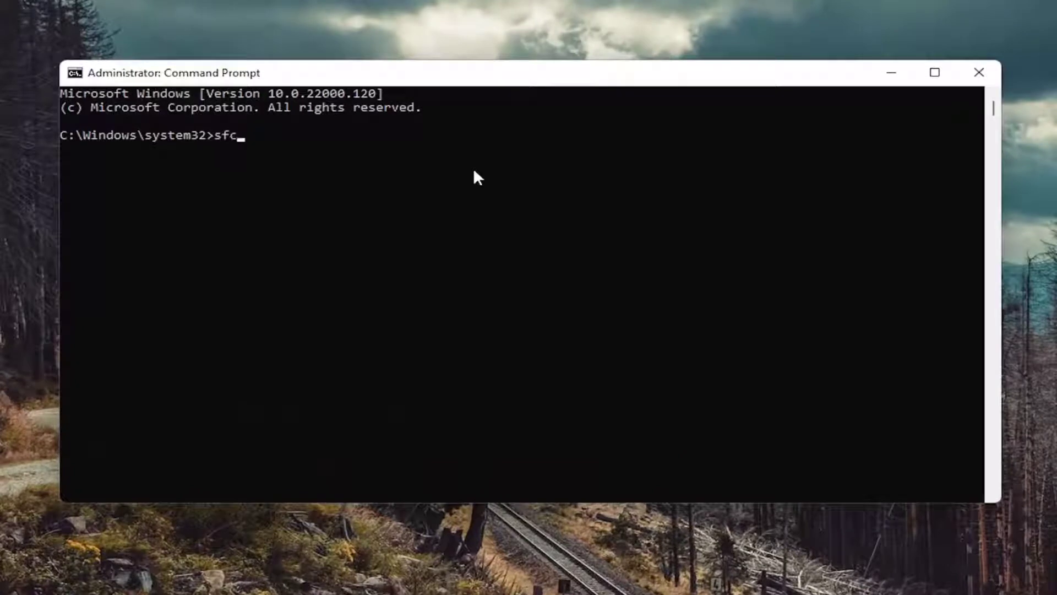
text( /scannow)
Run sfc /scannow and let the scan finish with no integrity violations found
key(Return)
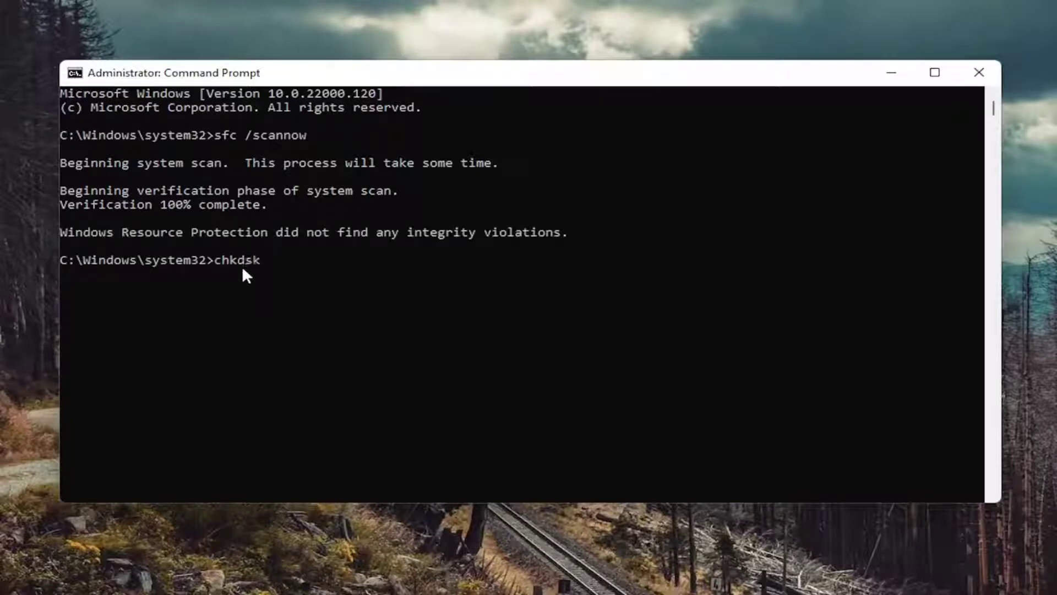
Run chkdsk and wait for it to report no file system problems
key(Return)
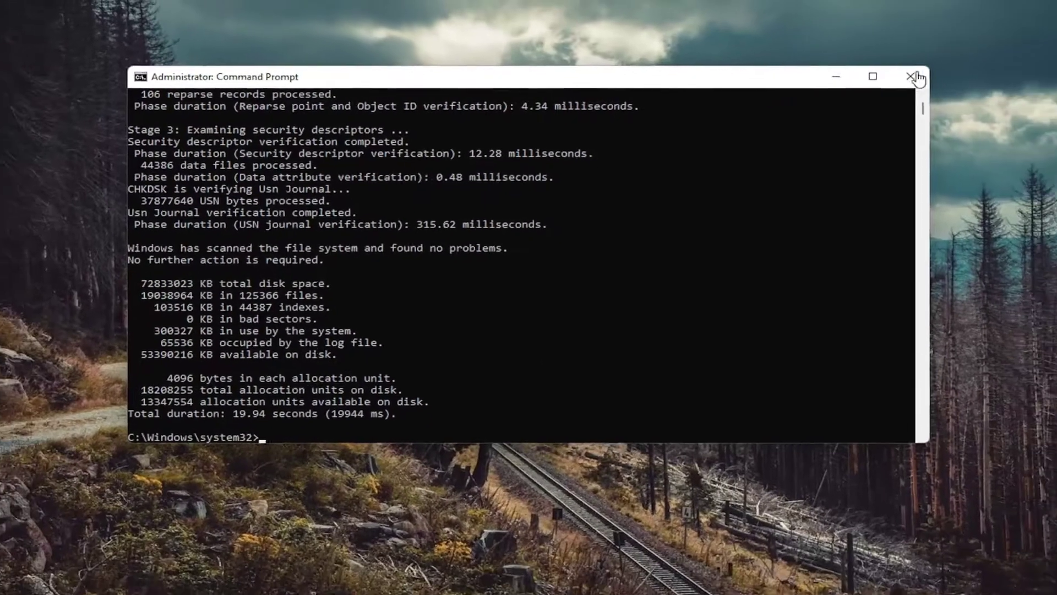
Close Command Prompt and open Local Disk (C:) Properties from This PC in File Explorer
click(912, 77)
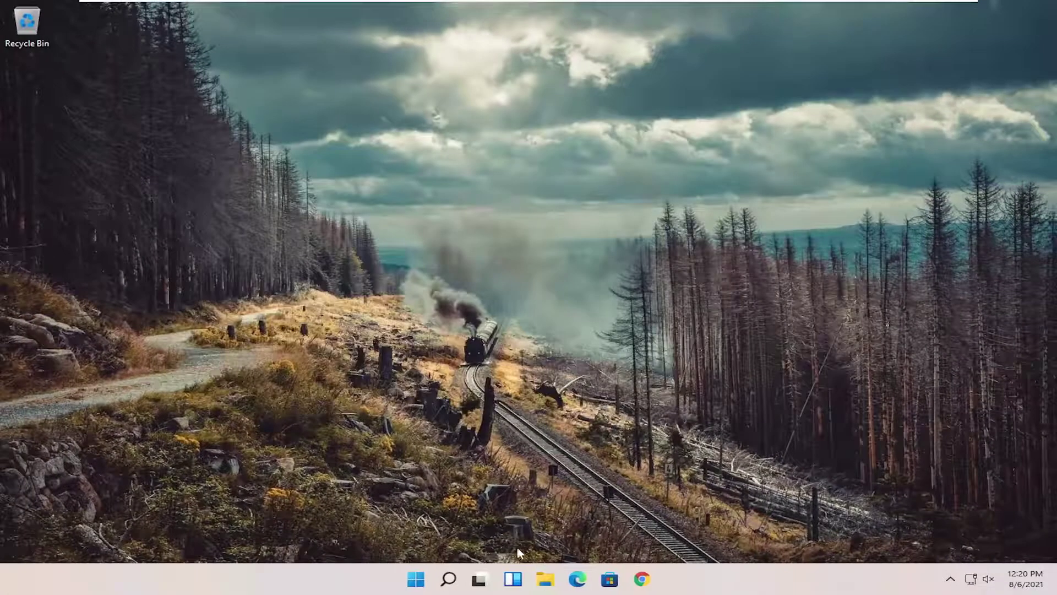
click(544, 581)
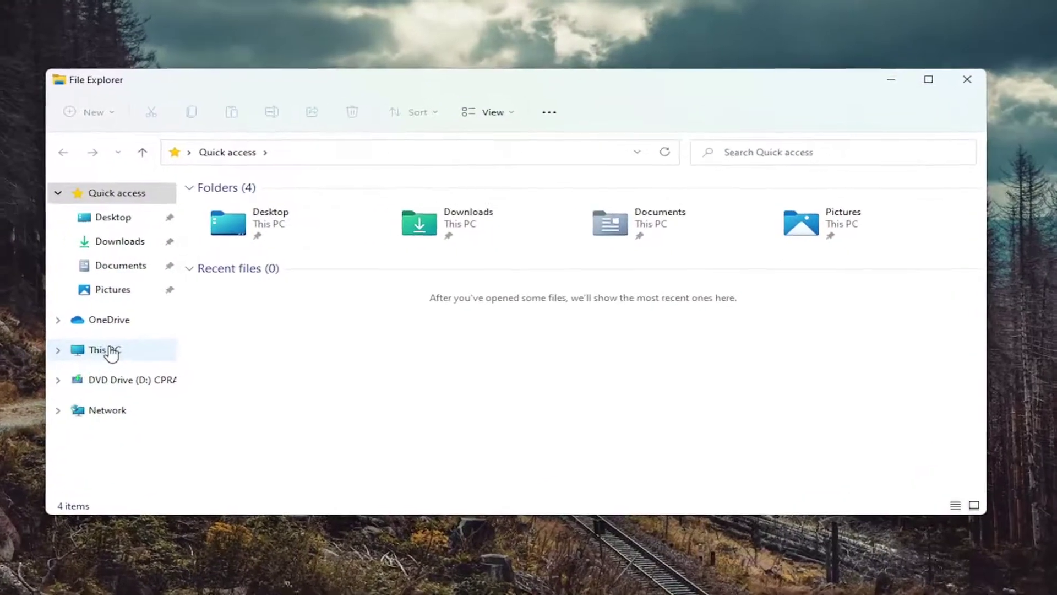
click(175, 338)
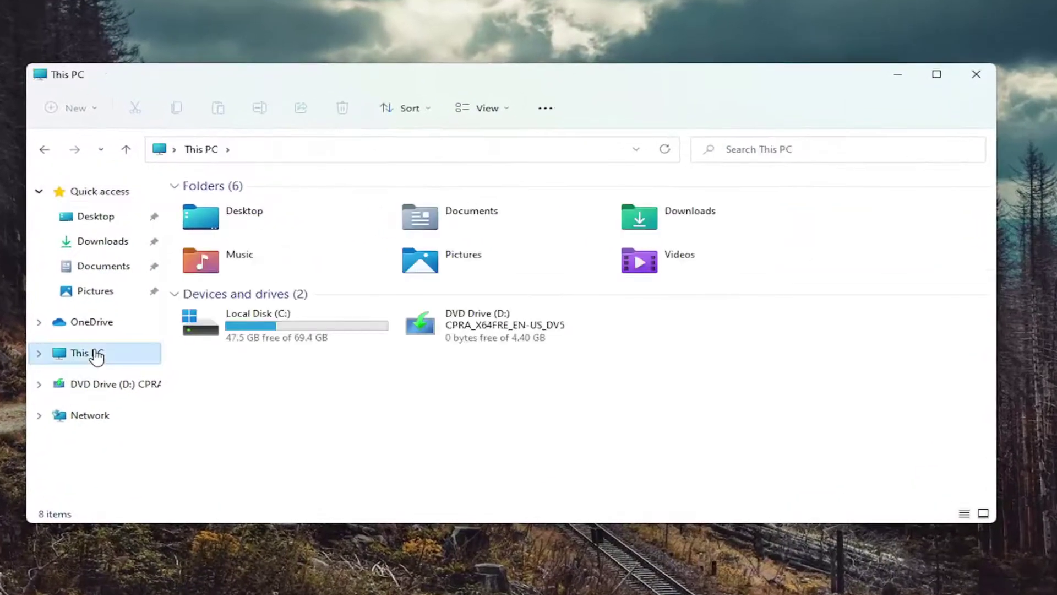
right_click(266, 332)
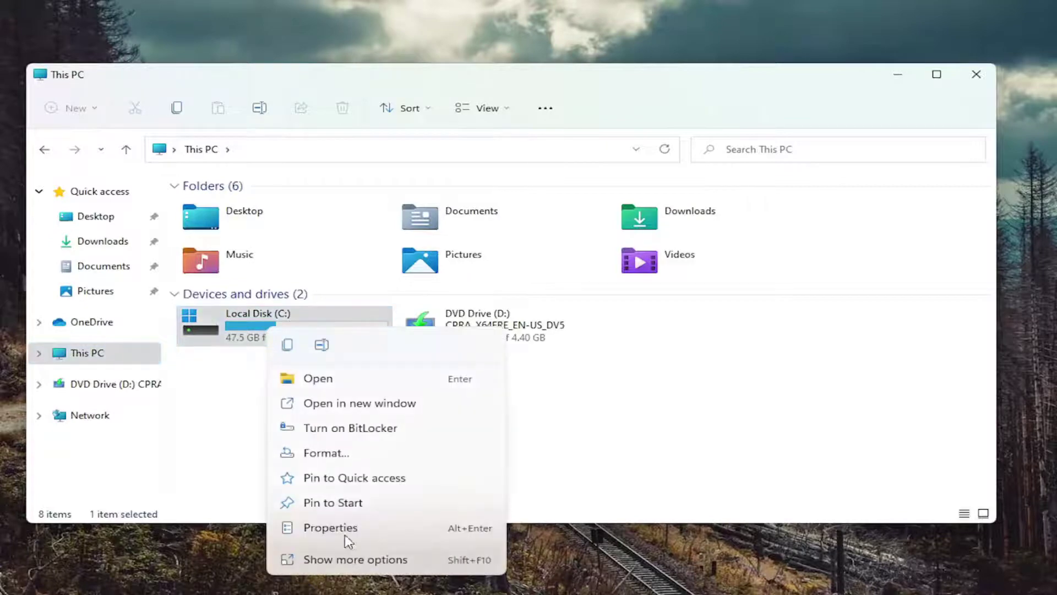
click(331, 528)
drag(383, 242, 416, 108)
Error-check drive C: with Scan drive, dismiss the no-errors result, and close File Explorer
click(416, 140)
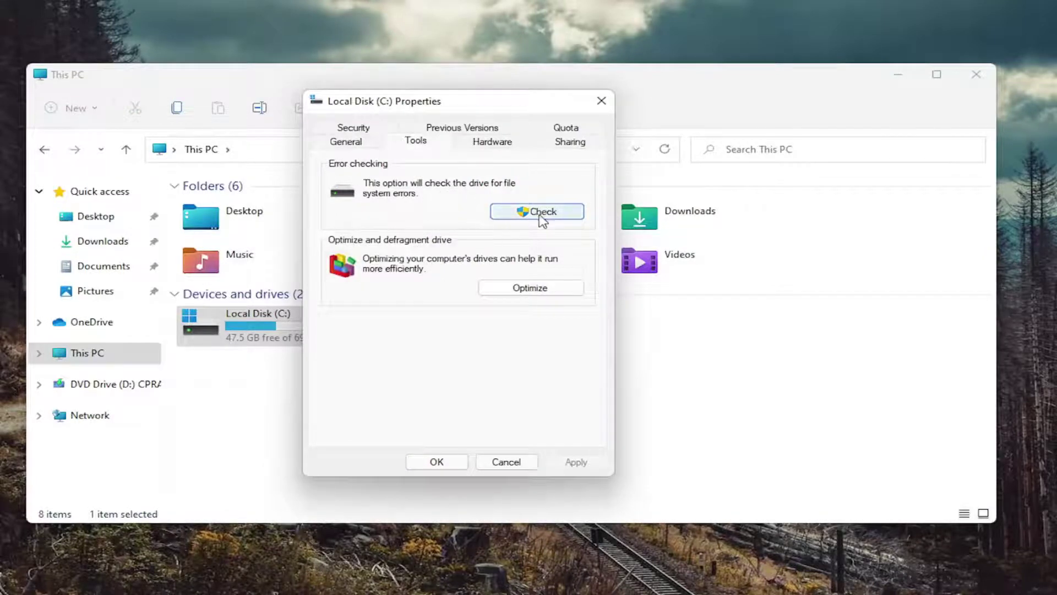
click(540, 222)
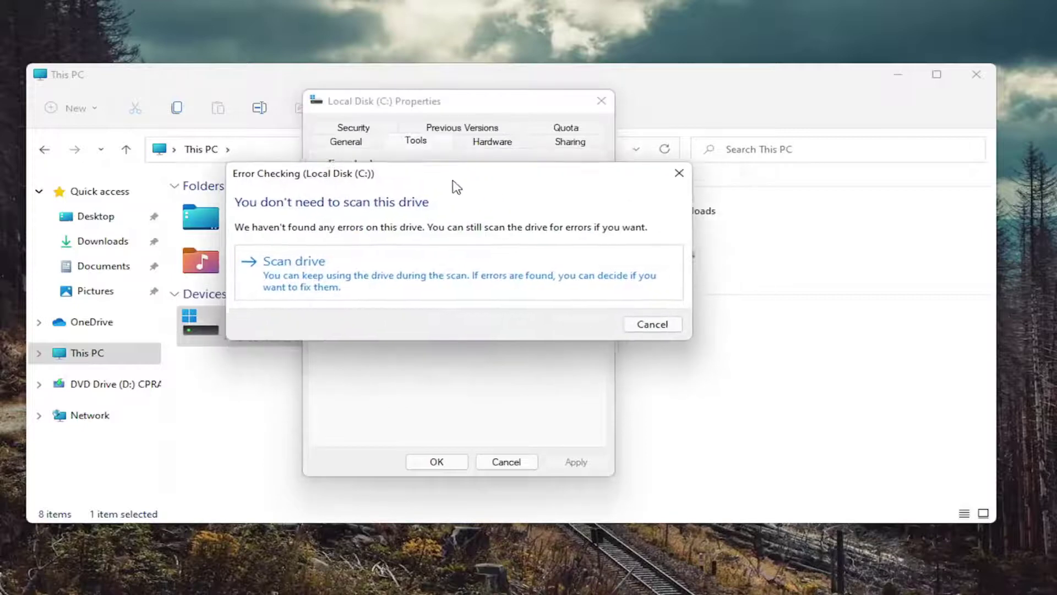
click(345, 274)
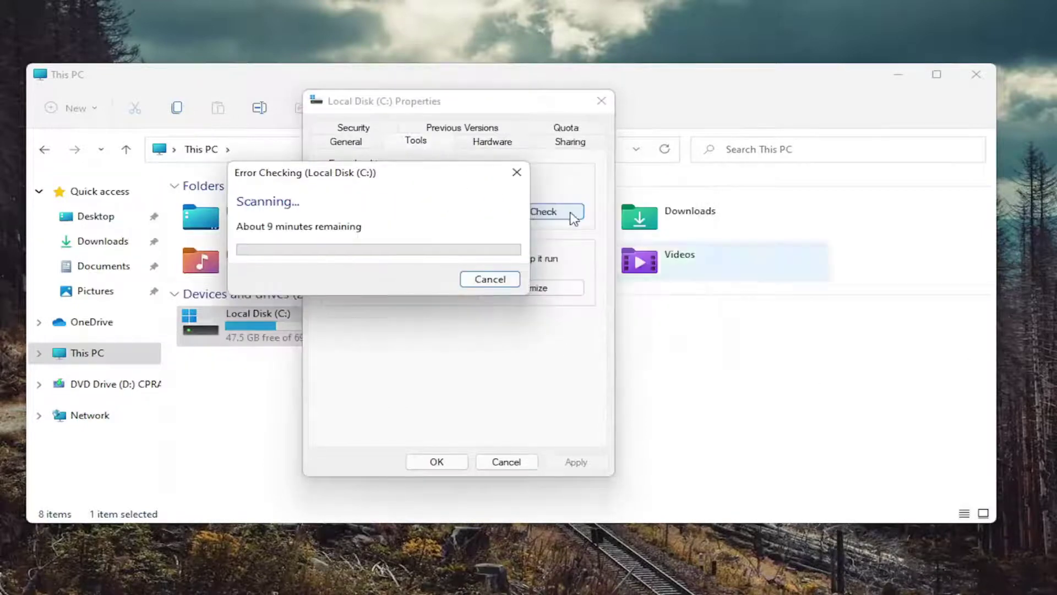
drag(401, 171, 481, 187)
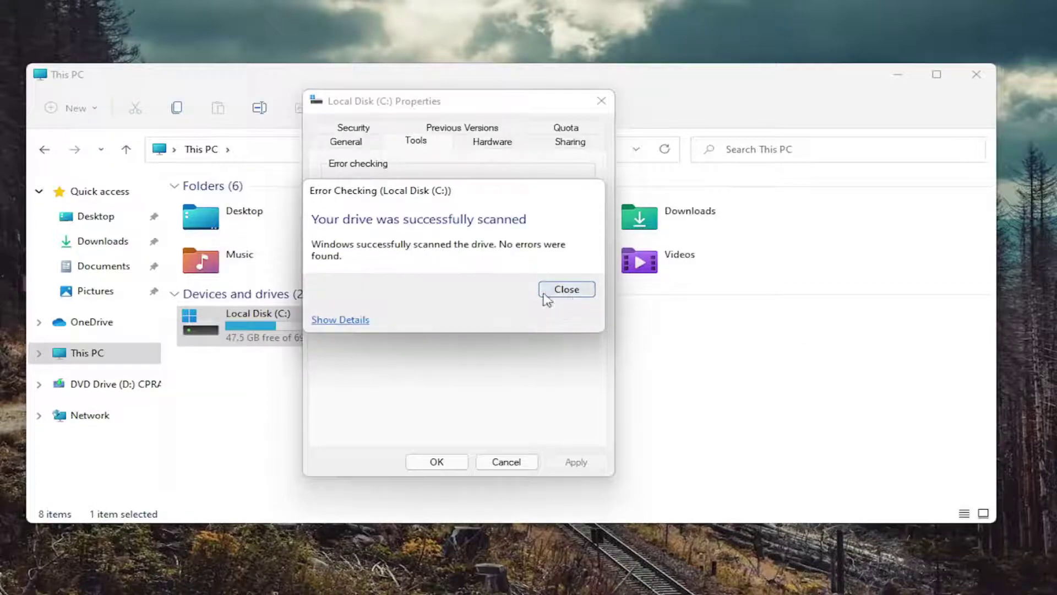
click(567, 289)
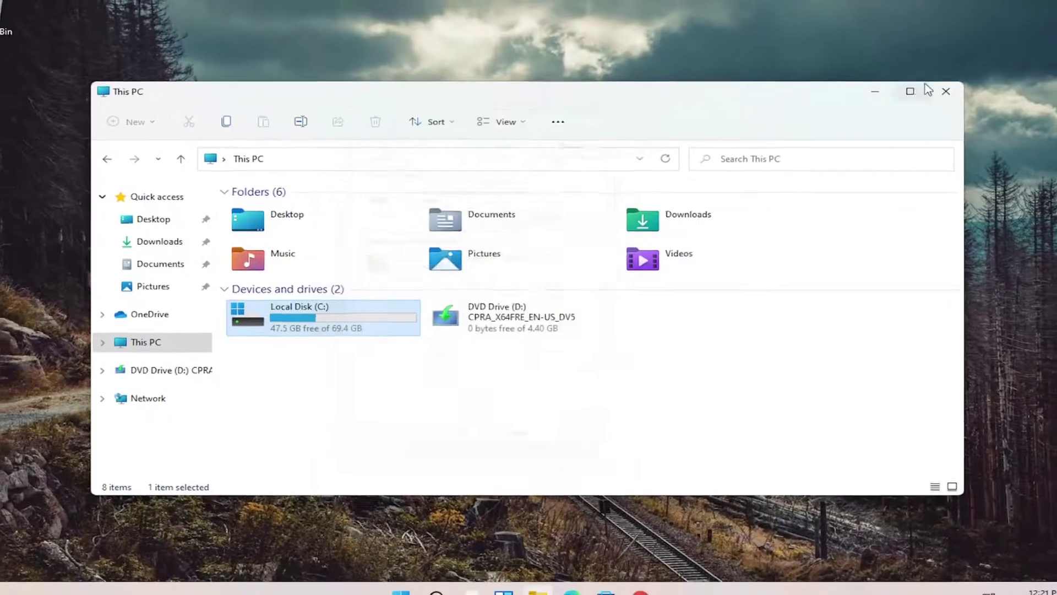
click(945, 91)
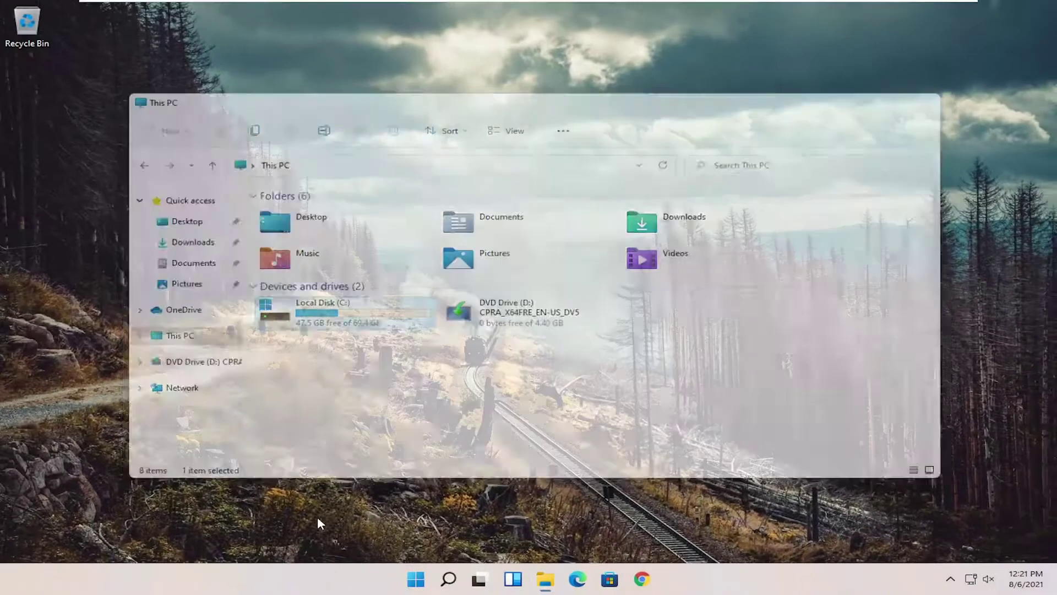
Restart the computer from the Start button's Shut down or sign out menu
right_click(416, 578)
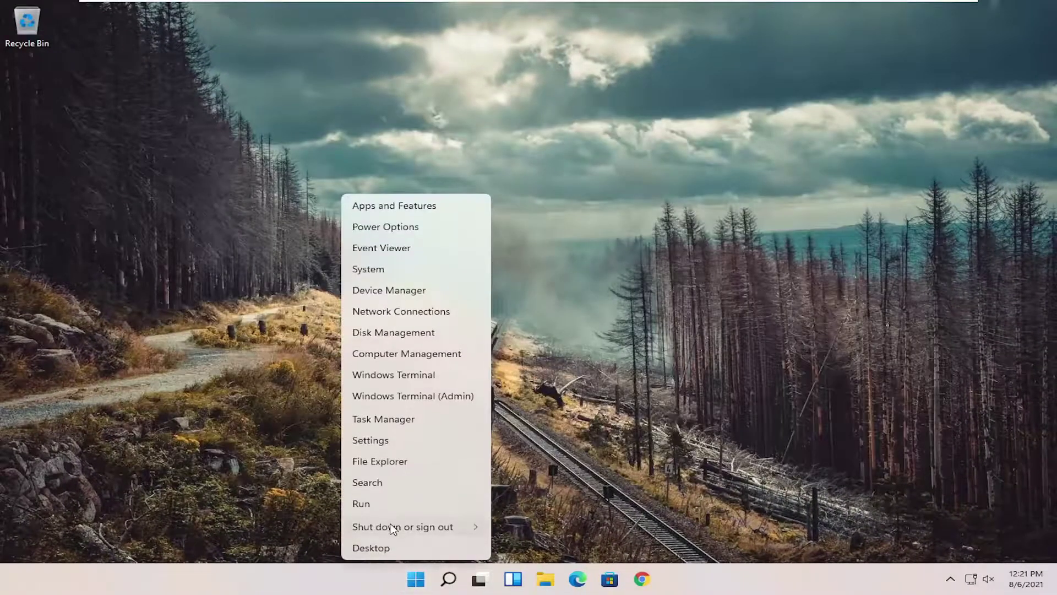
mouse_move(392, 526)
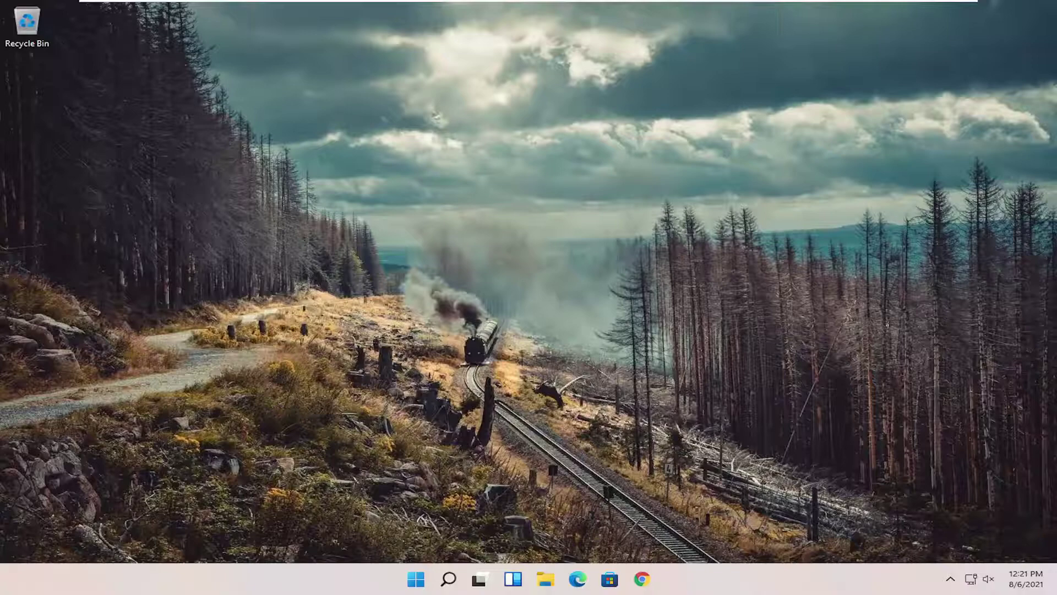
Search for regedit and run Registry Editor as administrator
click(449, 579)
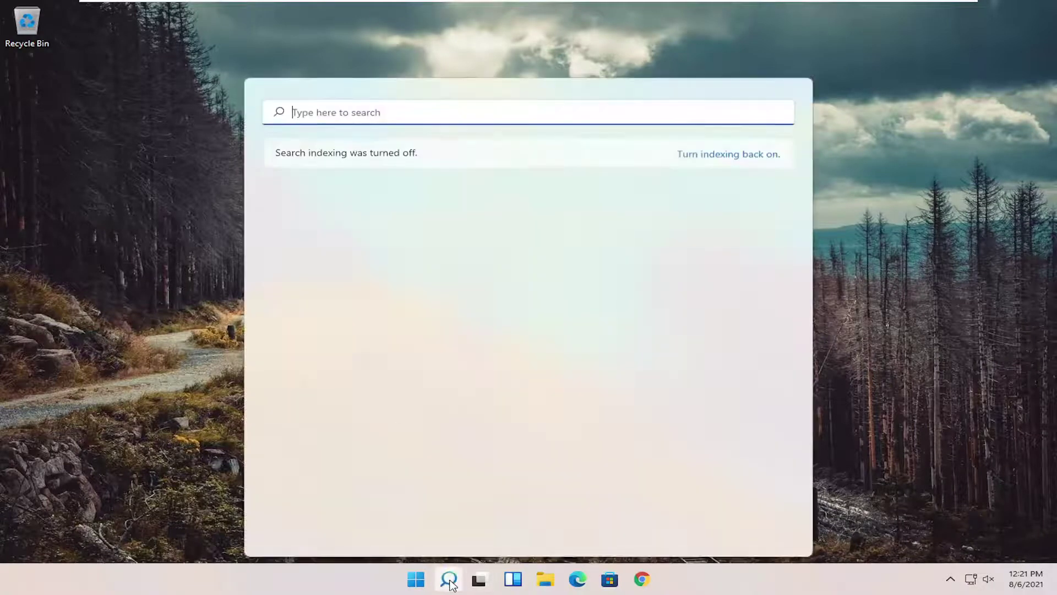
text(regedit)
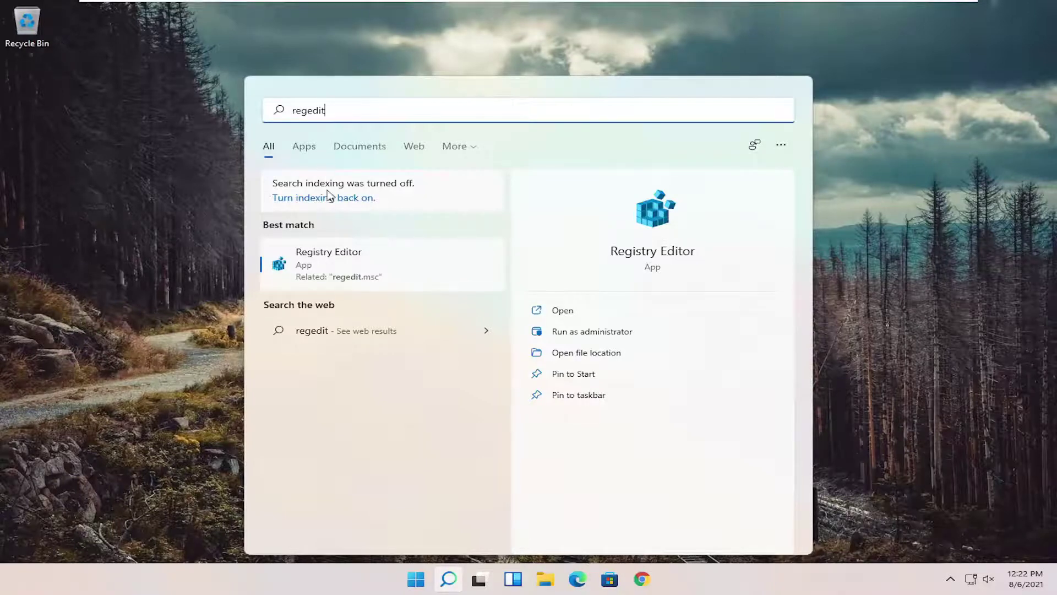
right_click(337, 266)
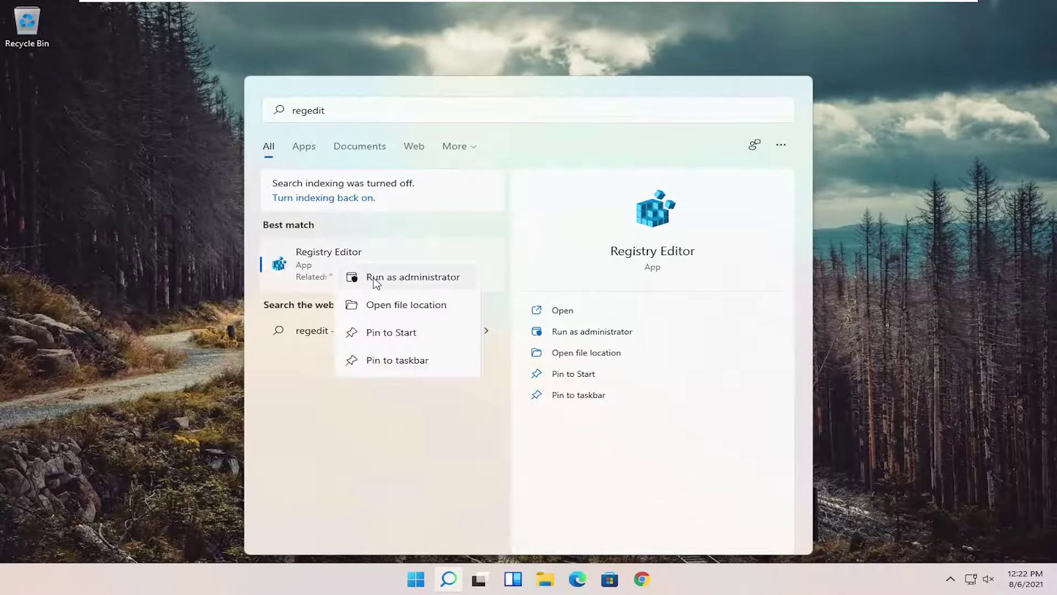
click(415, 281)
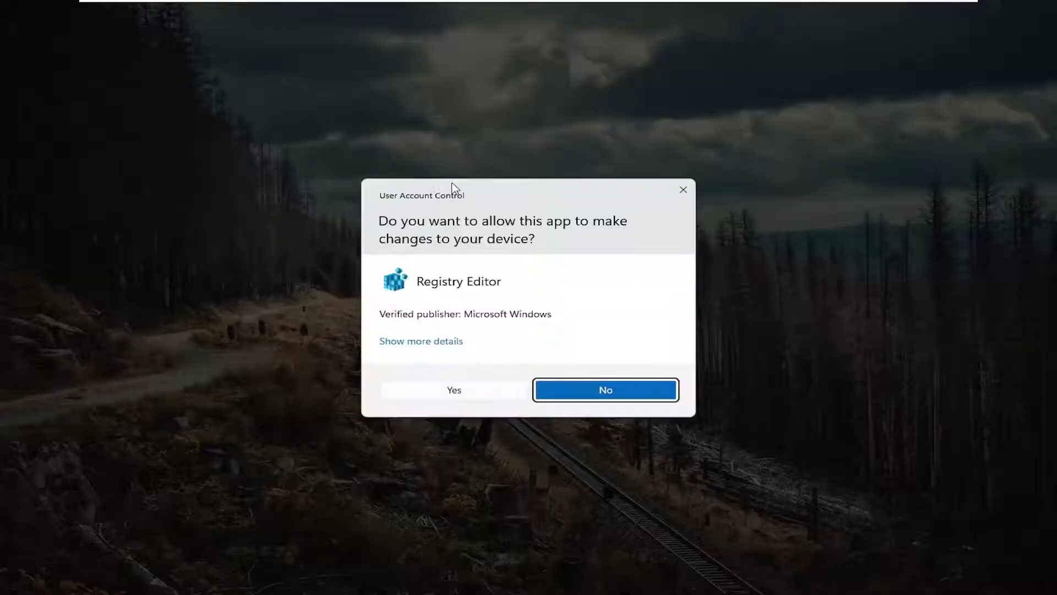
Approve Registry Editor, then open File > Export with Desktop selected and cancel it
click(475, 390)
drag(361, 34, 463, 73)
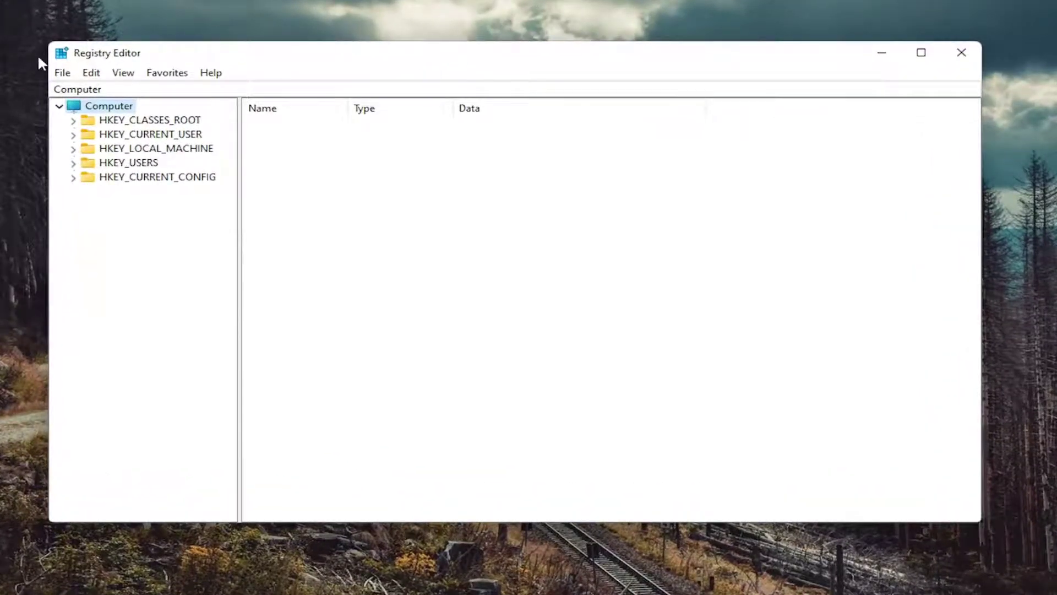
click(71, 76)
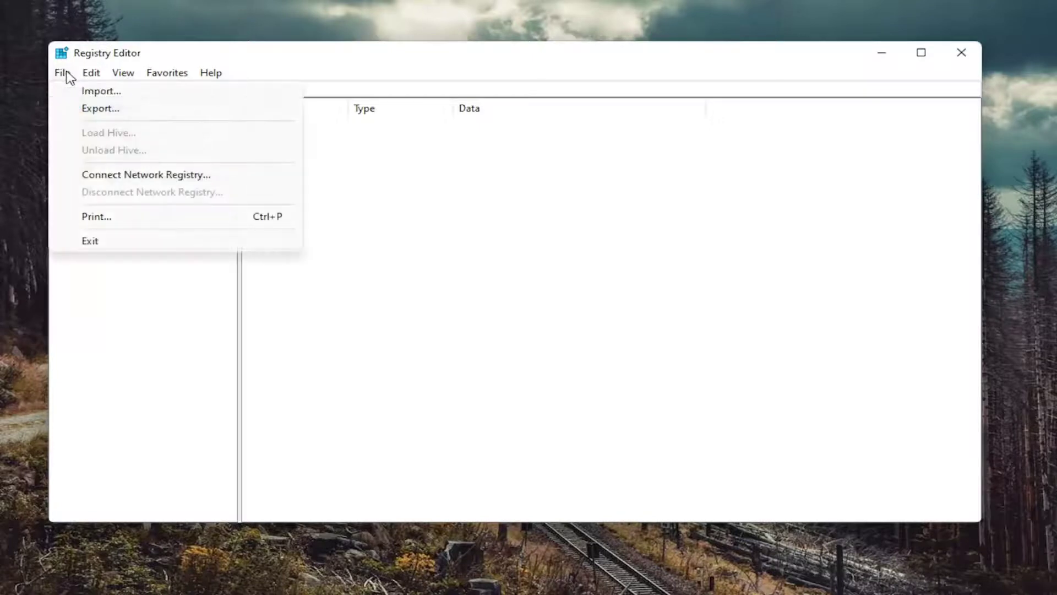
click(86, 107)
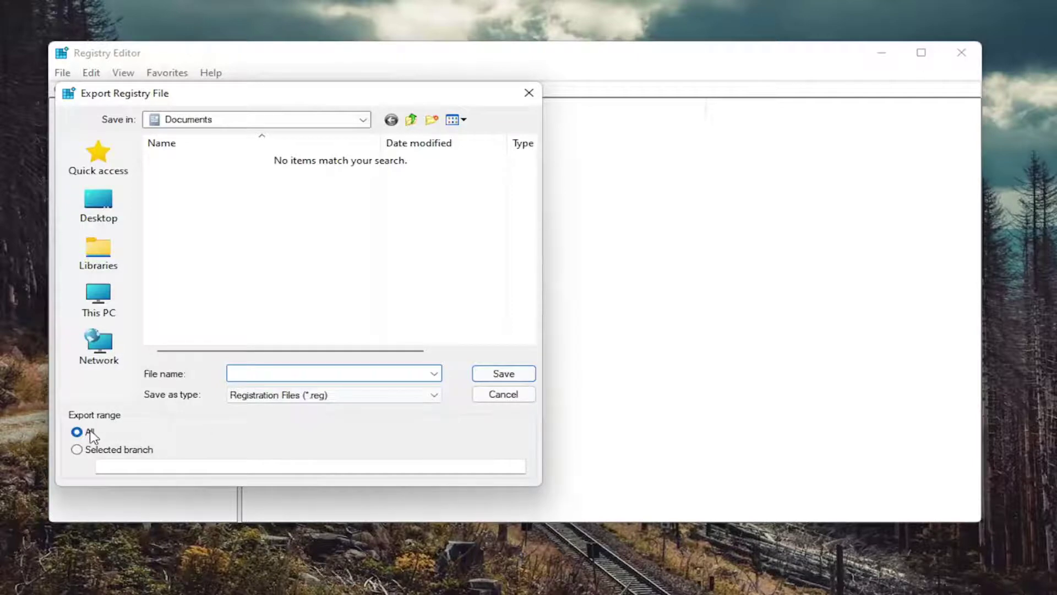
click(97, 209)
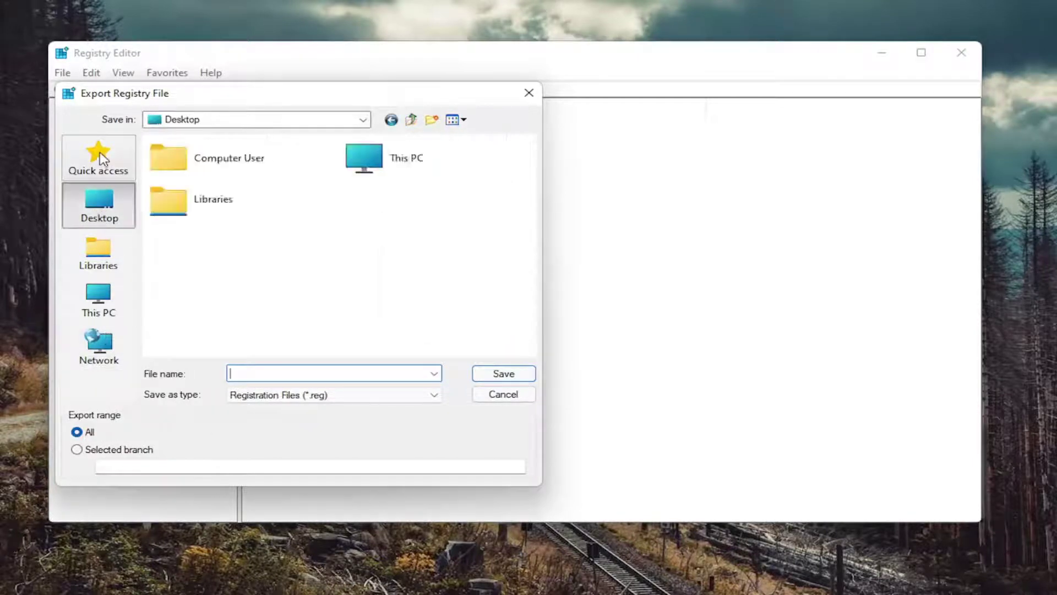
click(482, 396)
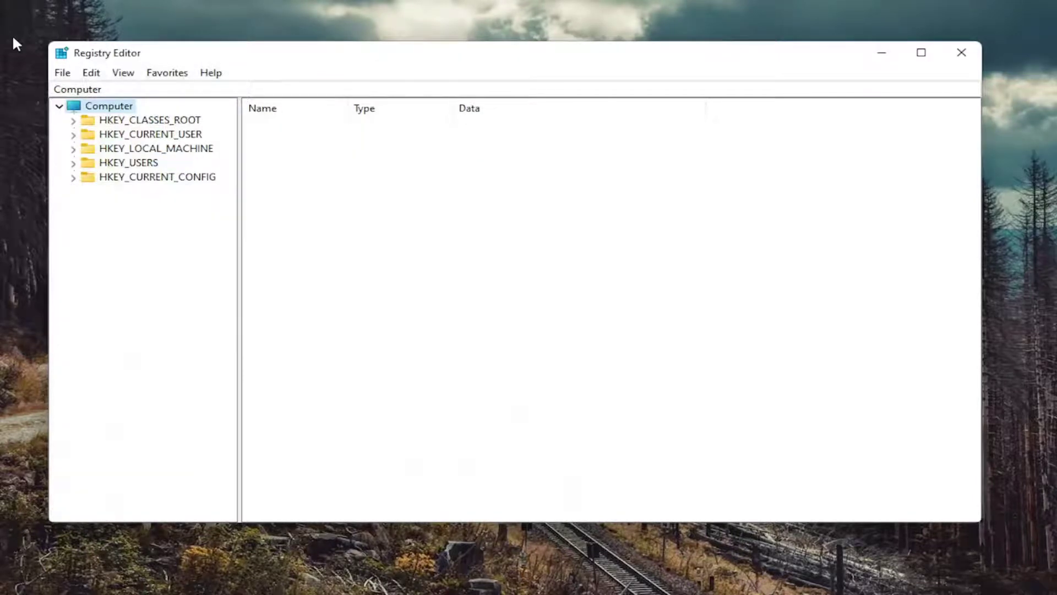
Open the registry Import dialog and cancel without importing anything
click(62, 73)
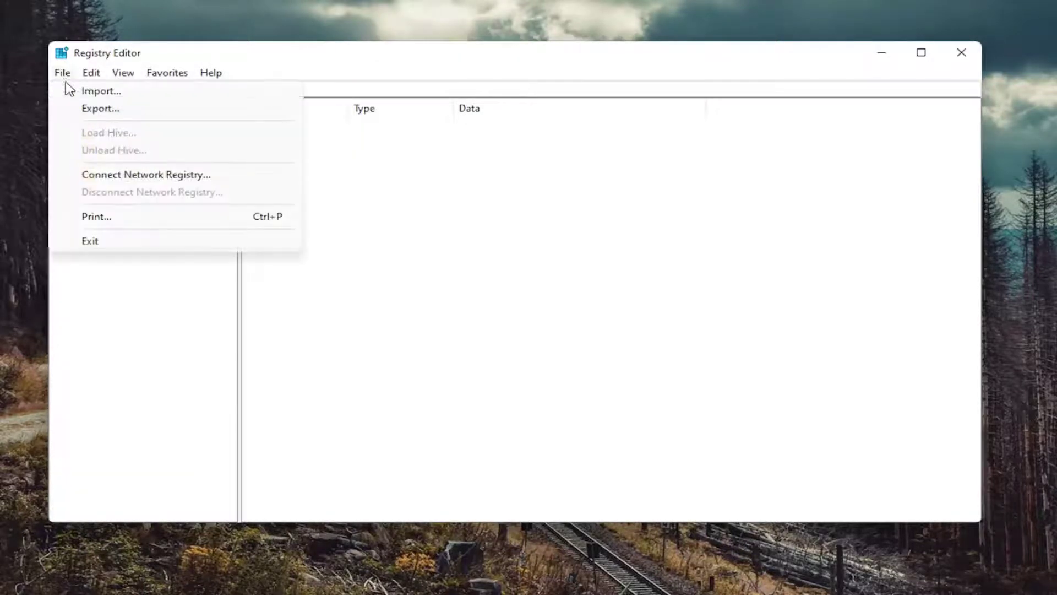
click(97, 91)
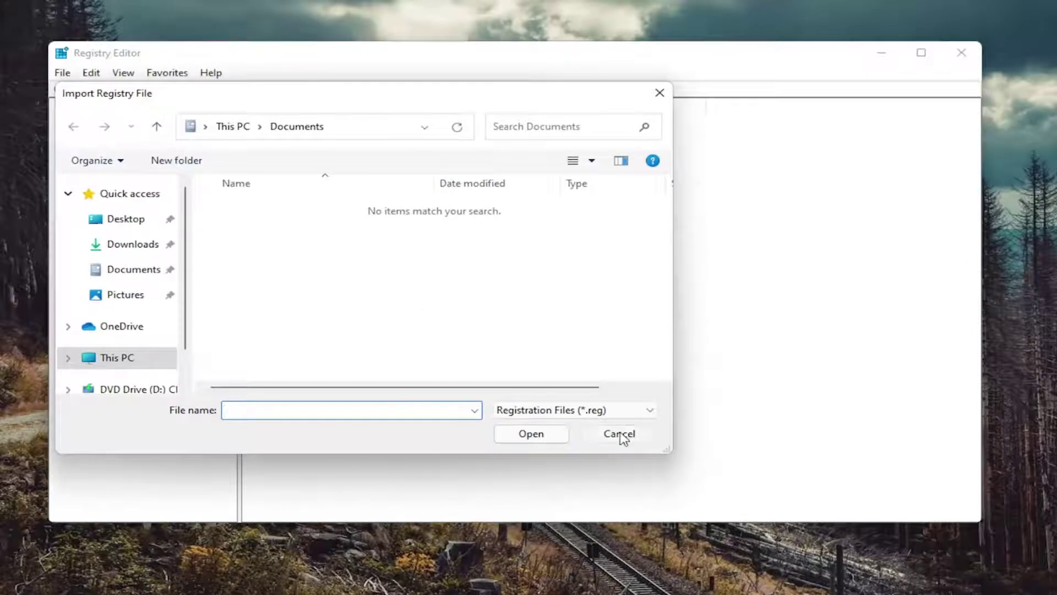
click(619, 433)
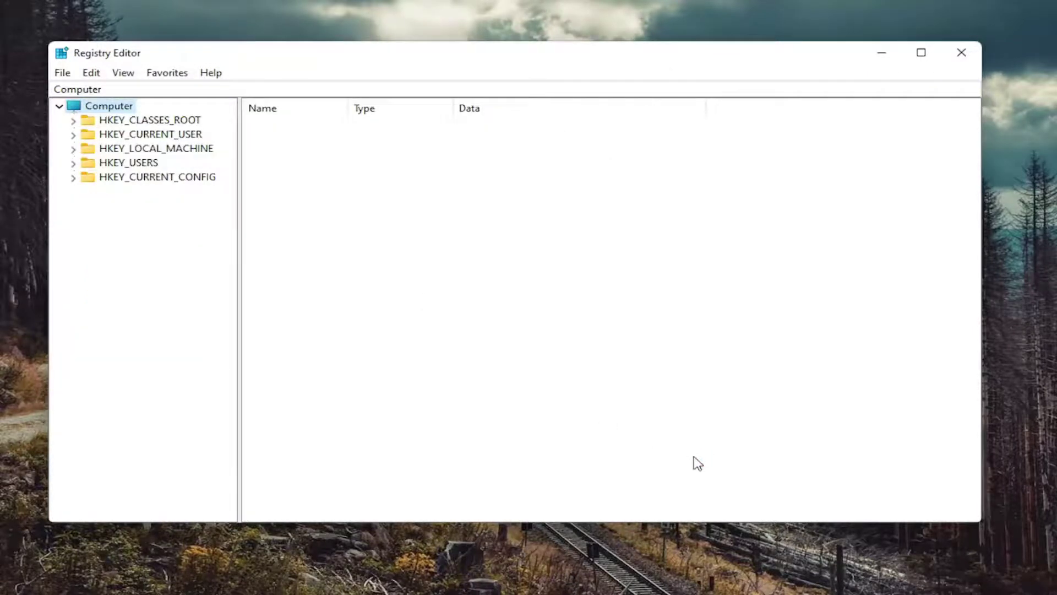
Expand HKEY_CLASSES_ROOT and select the .exe key
double_click(194, 121)
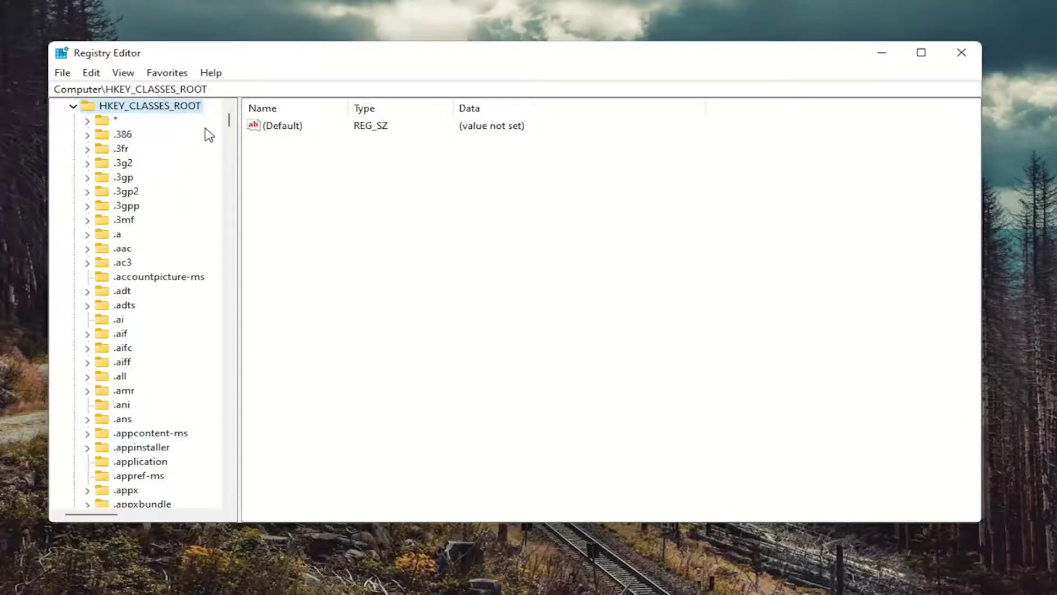
drag(239, 160, 305, 232)
scroll(130, 424, down, 20)
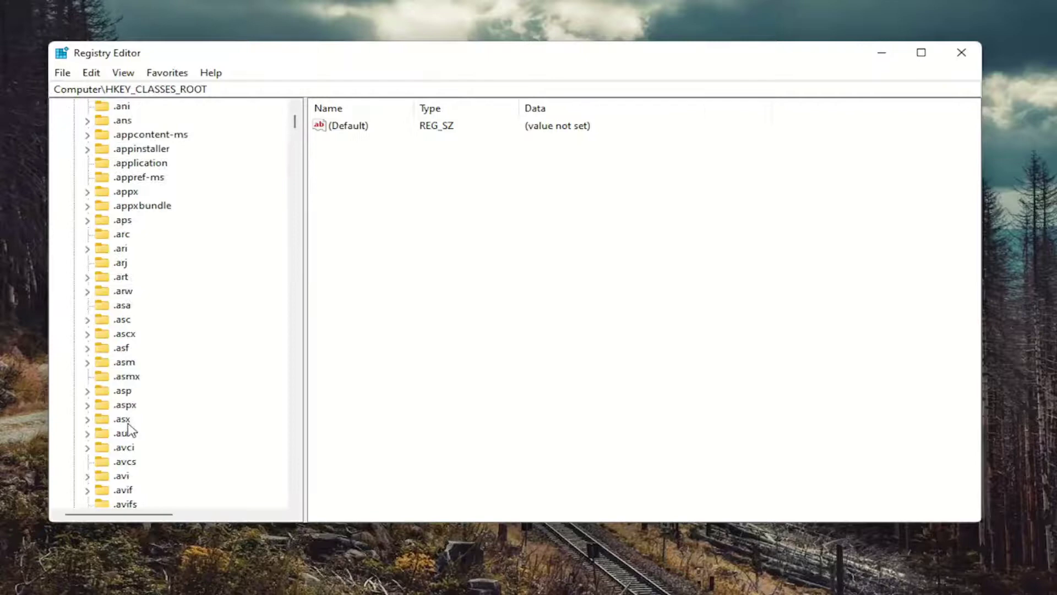
scroll(125, 465, down, 8)
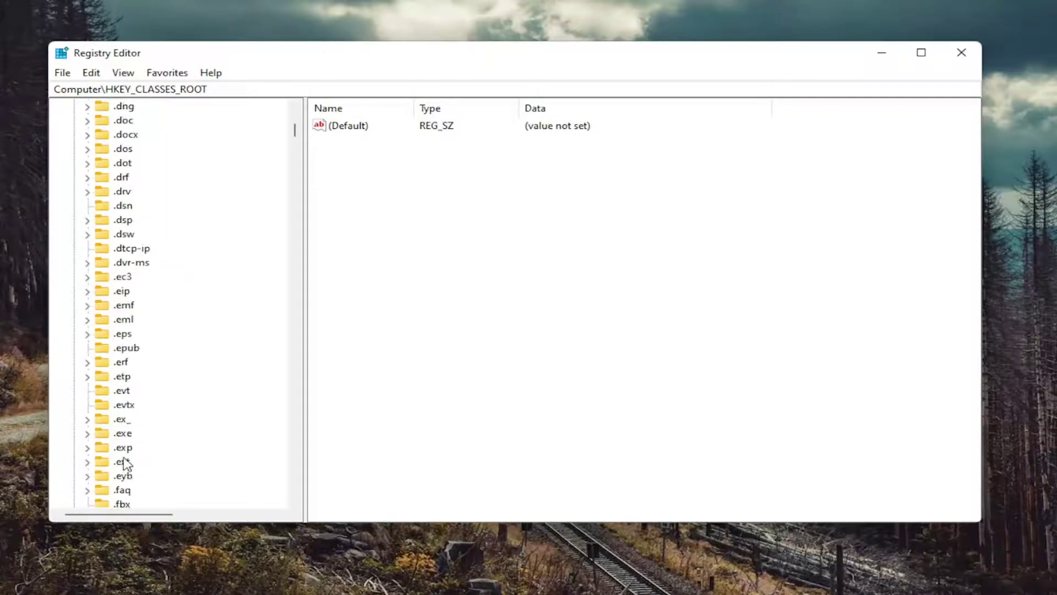
click(130, 392)
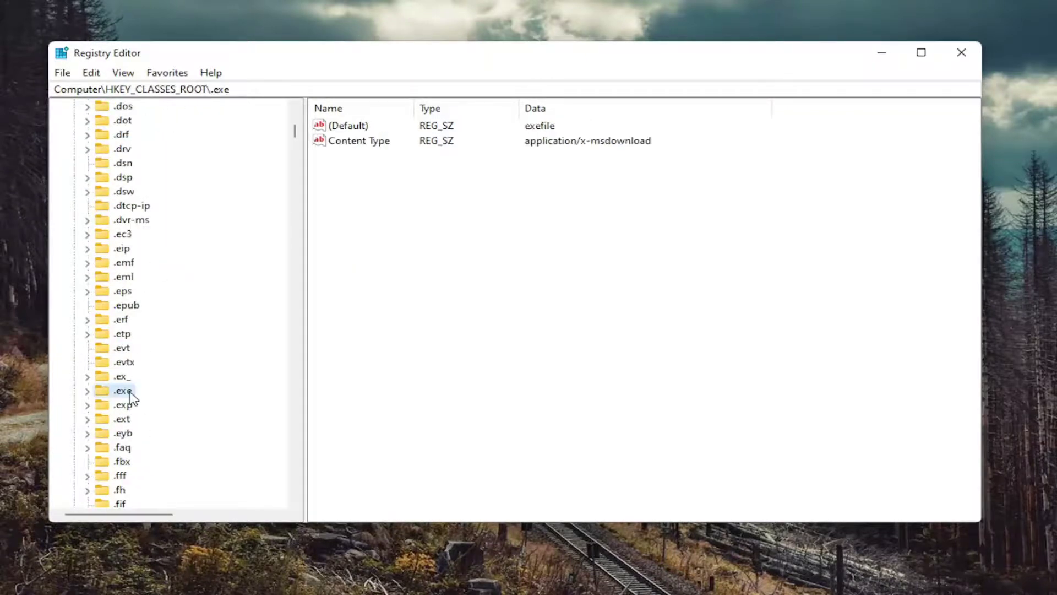
Confirm the .exe (Default) value data is exefile, then collapse HKEY_CLASSES_ROOT
click(351, 132)
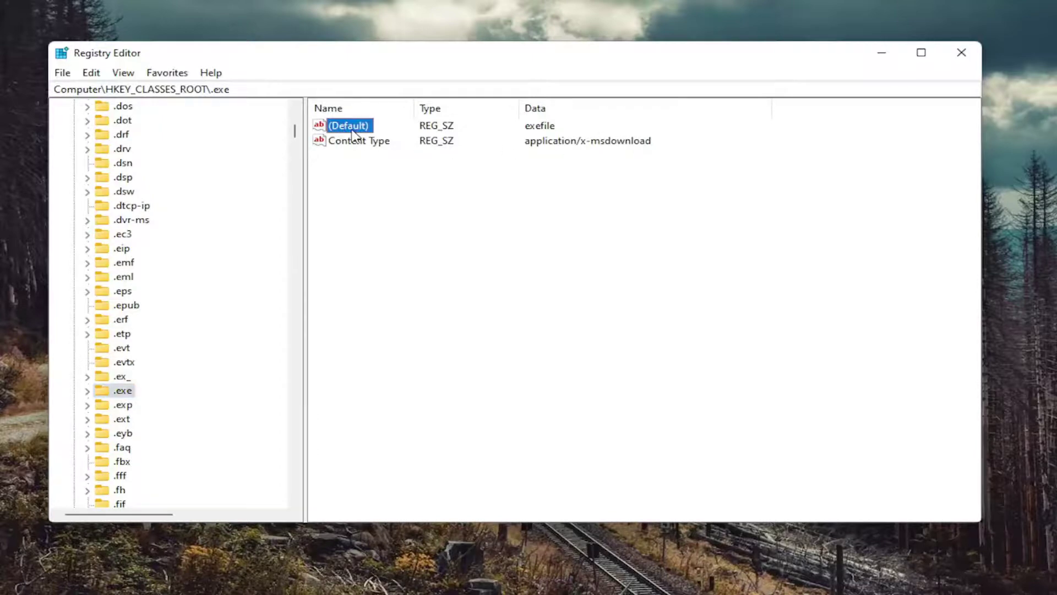
double_click(350, 127)
key(End)
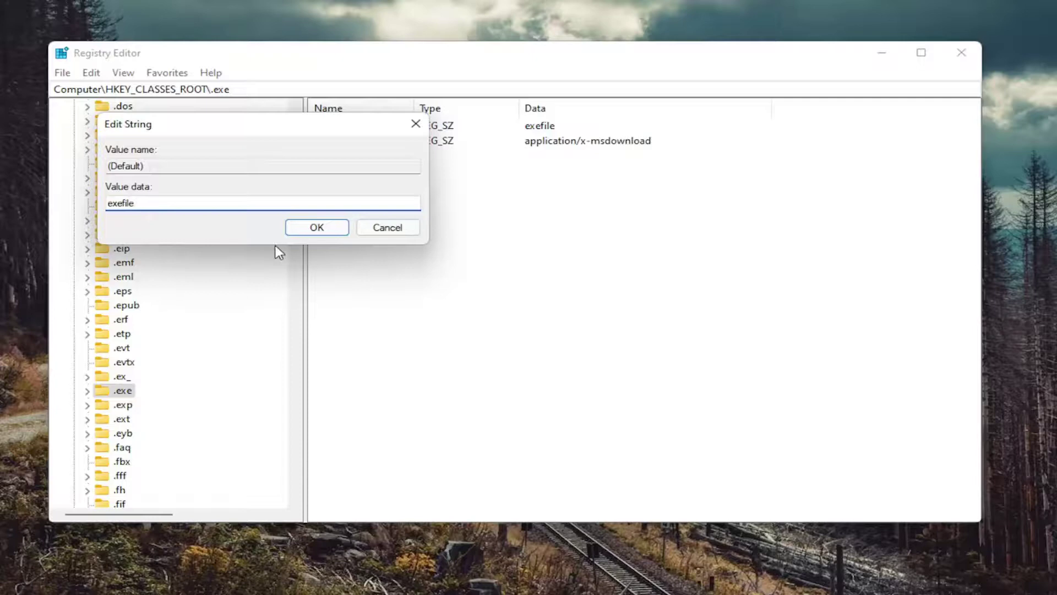
click(310, 232)
scroll(148, 342, up, 7)
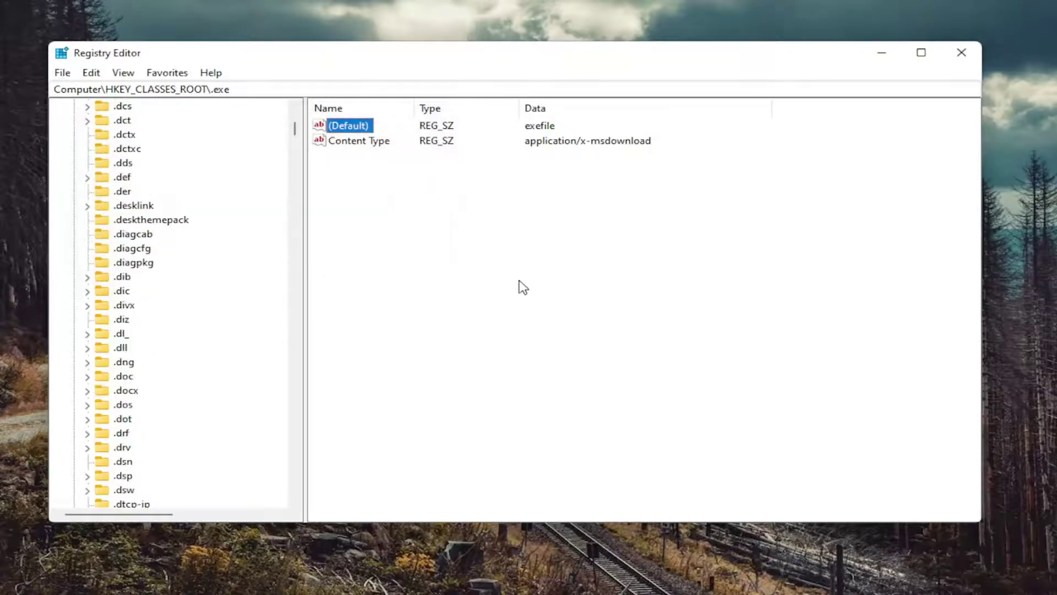
scroll(198, 239, up, 15)
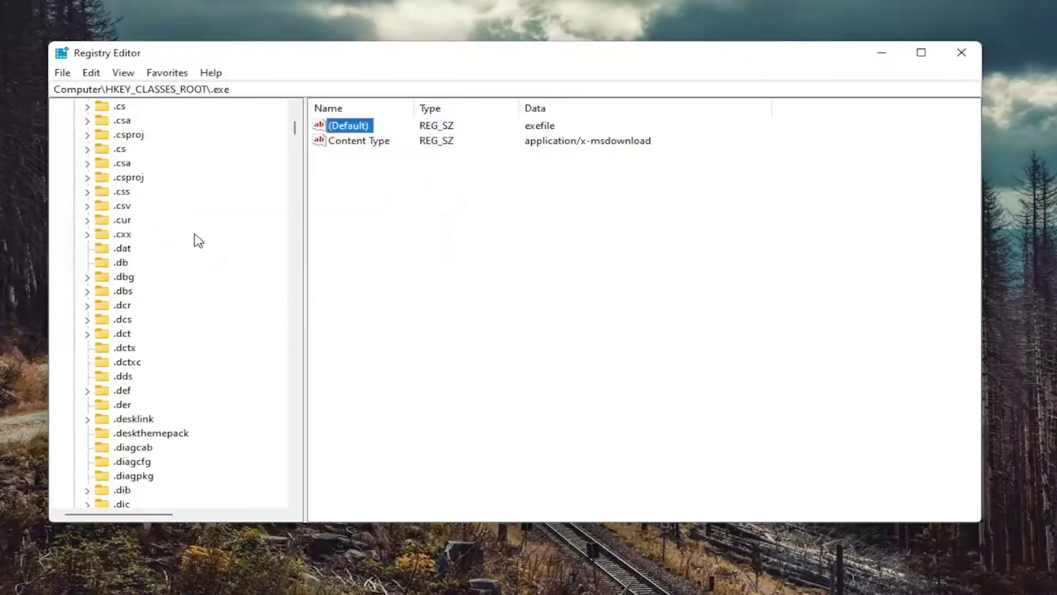
scroll(199, 240, up, 10)
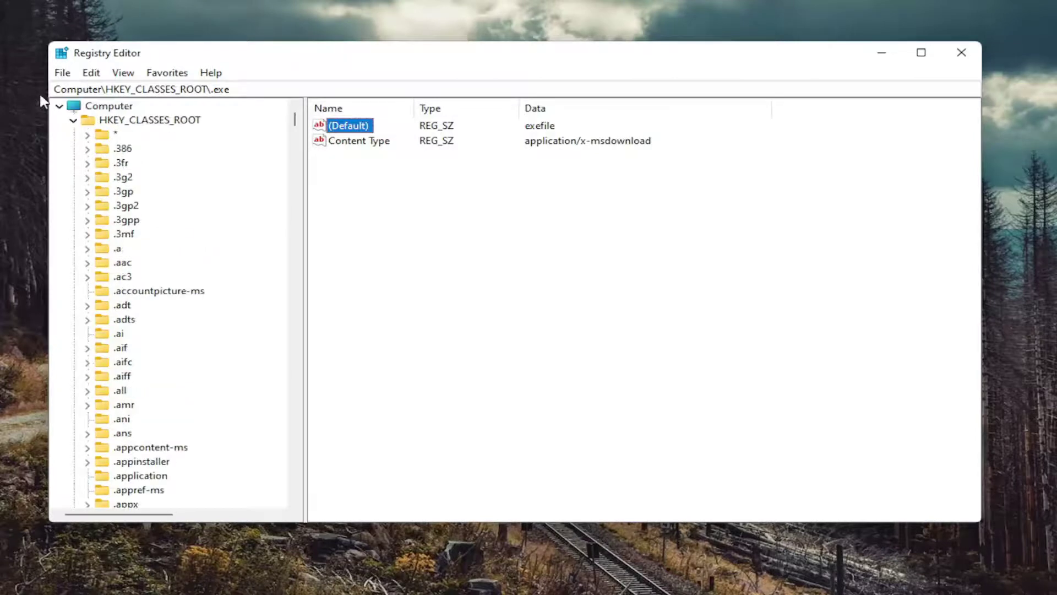
click(75, 123)
Close Registry Editor and restart Windows from the Start button's Shut down or sign out menu
click(110, 106)
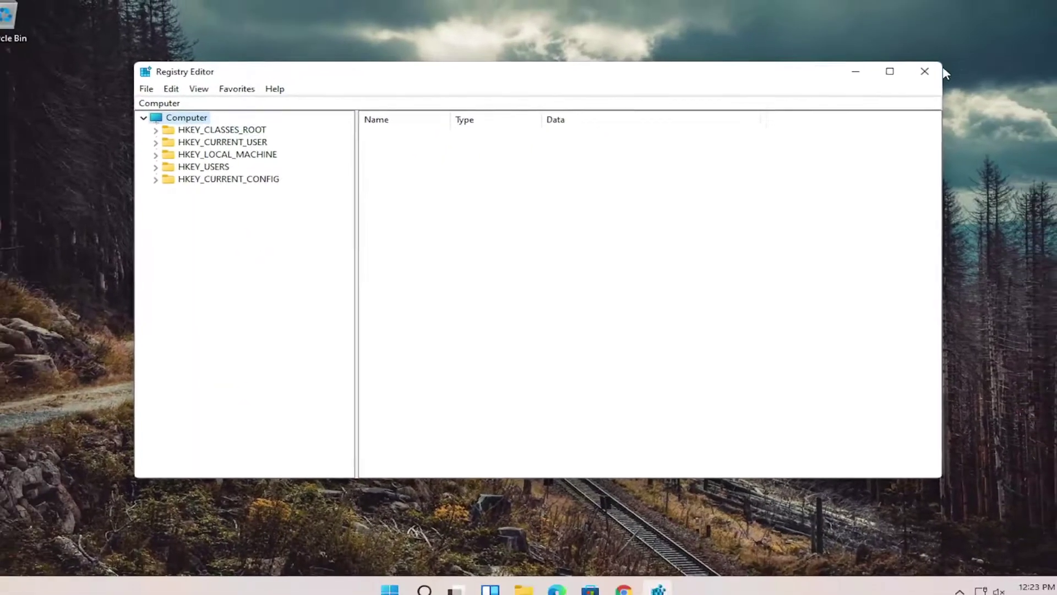
key(alt+F4)
right_click(416, 579)
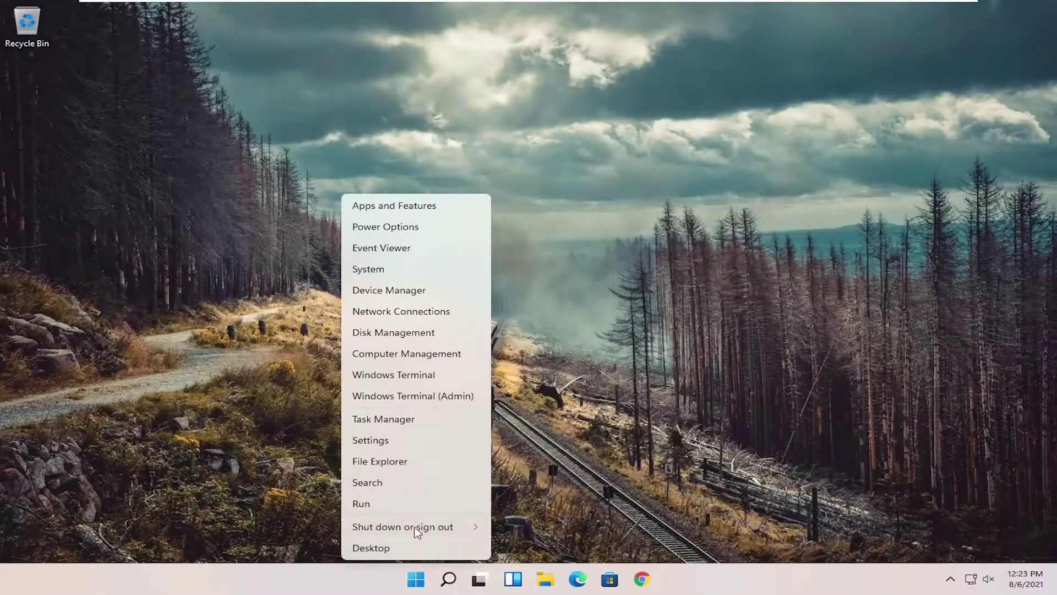
mouse_move(479, 526)
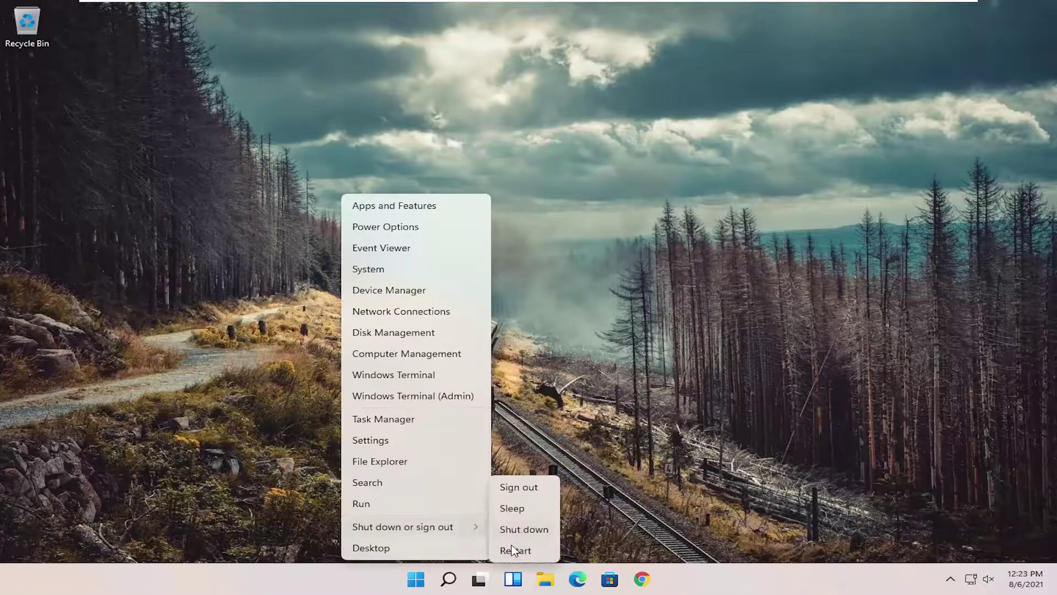